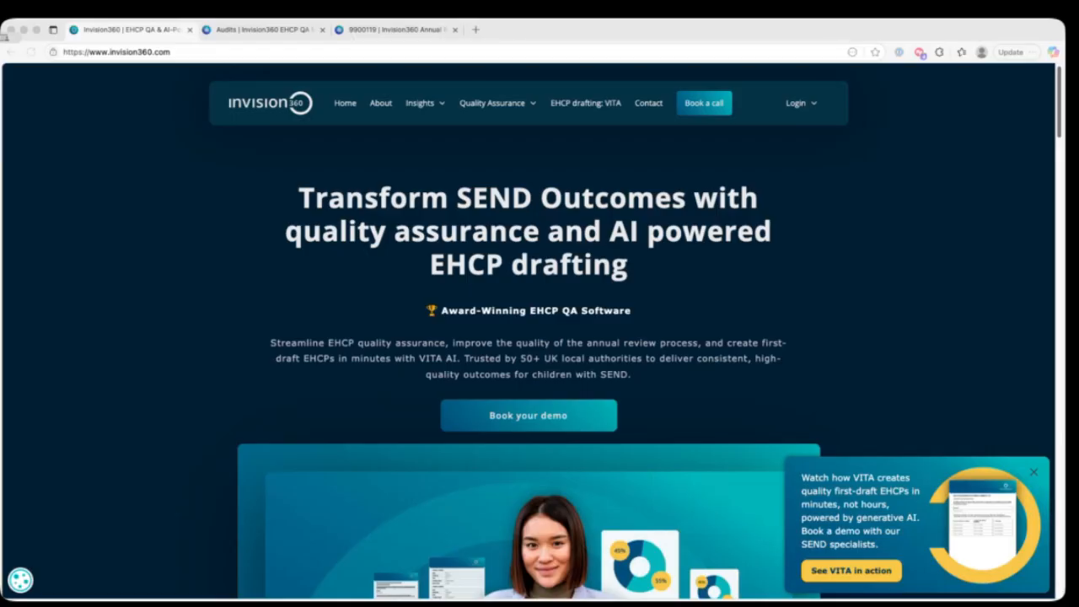
Step: Switch to the EHCP Quality Assurance Module and start the audit of the Kingstone School plan
click(613, 150)
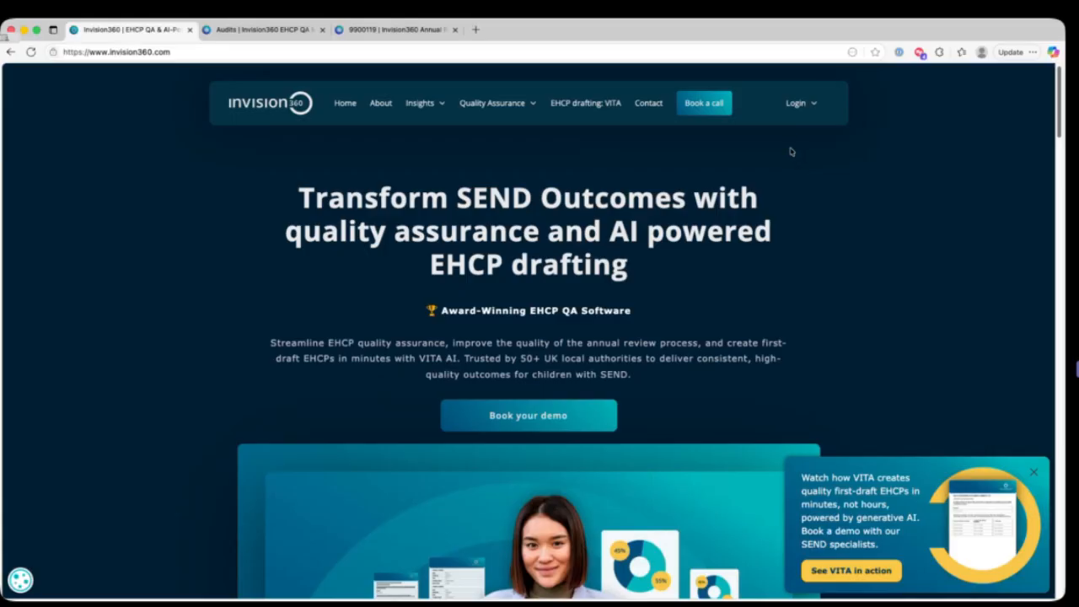
click(799, 104)
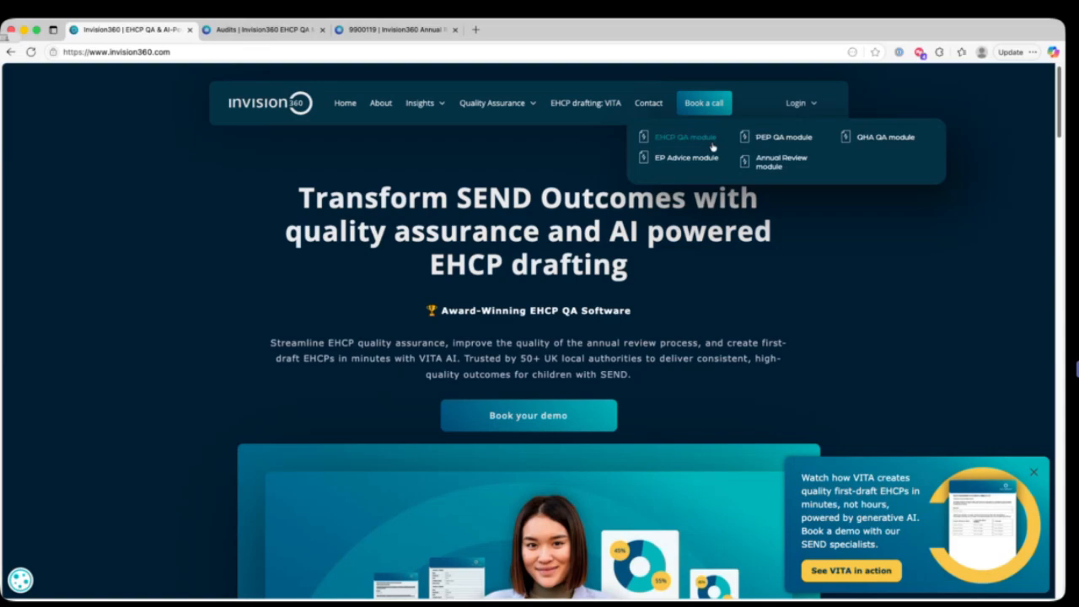
click(265, 31)
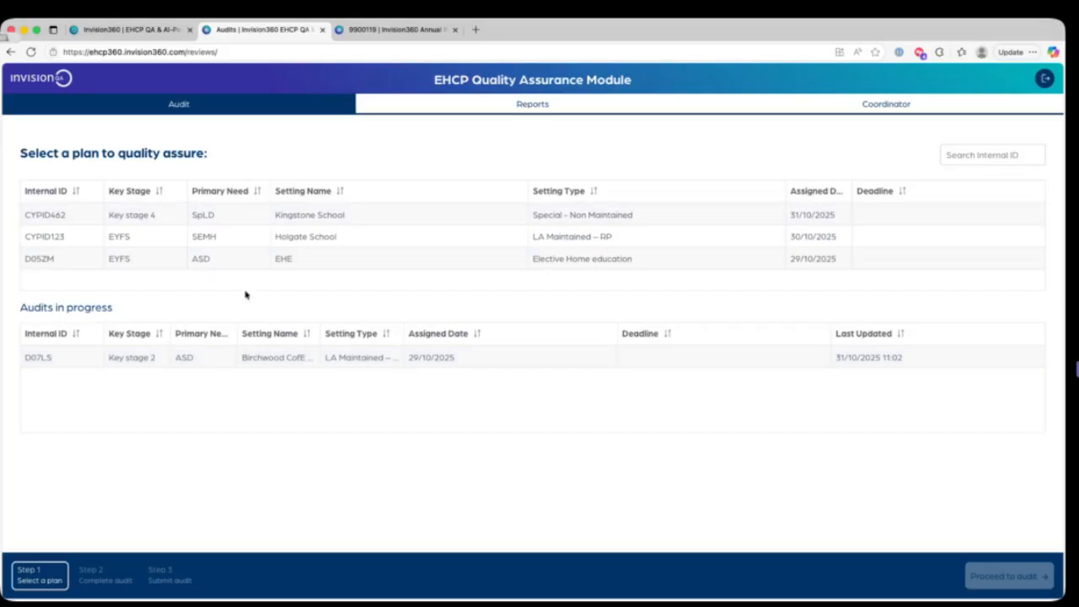
click(237, 216)
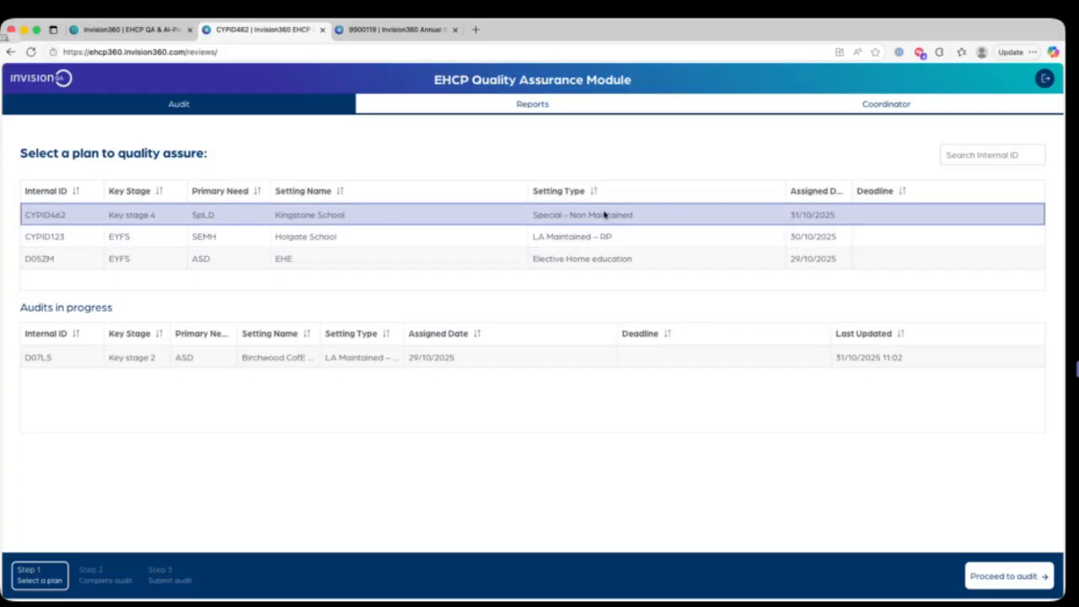
click(1022, 574)
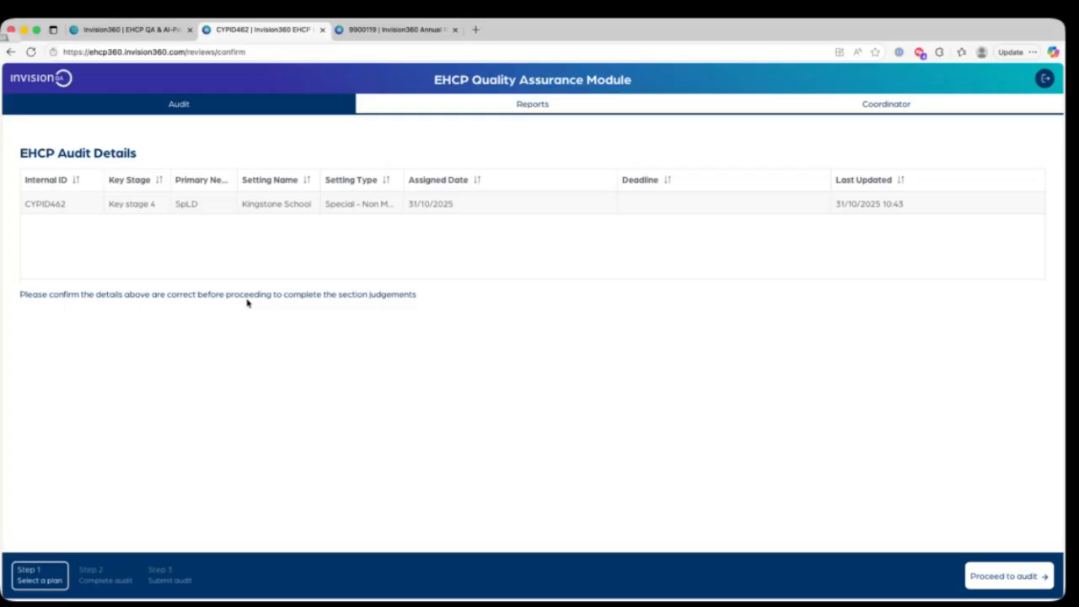
click(986, 572)
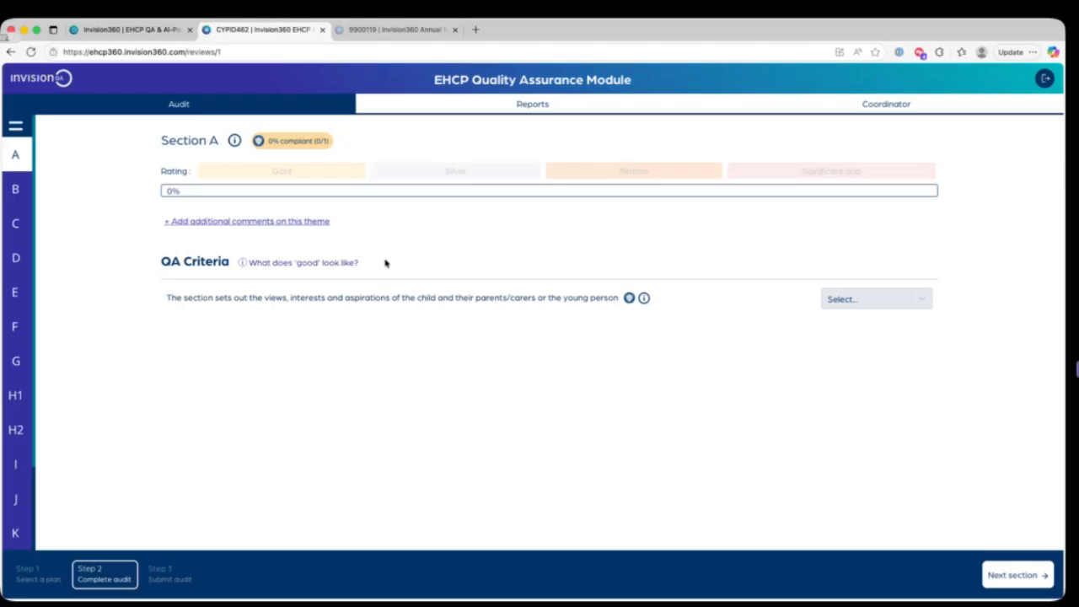
Step: Read the guidance for Section A's criterion on the views, interests and aspirations of the child and their parents/carers
click(347, 265)
click(646, 302)
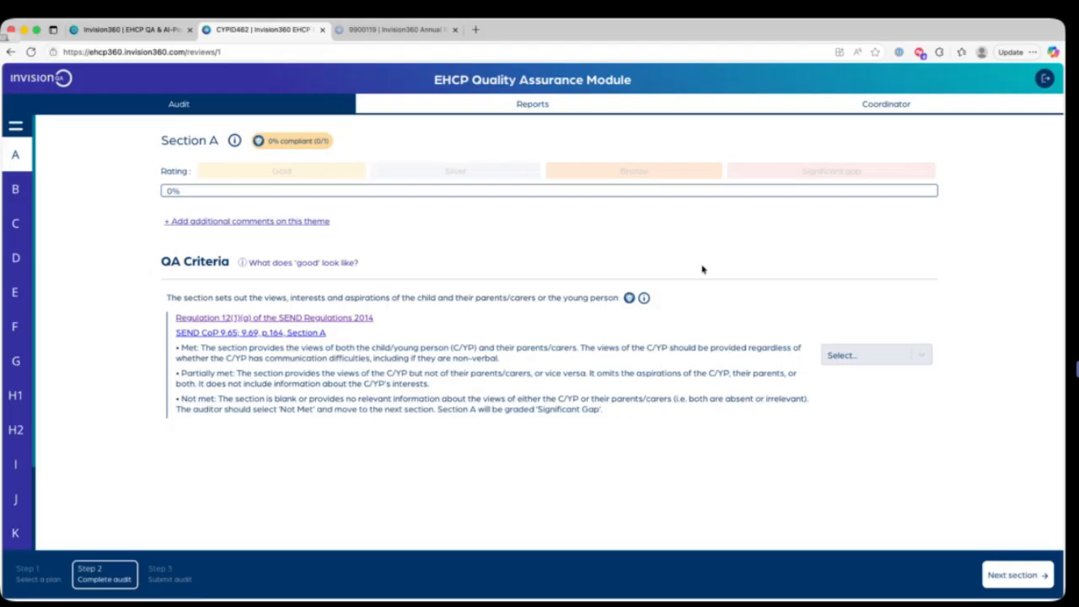
click(643, 301)
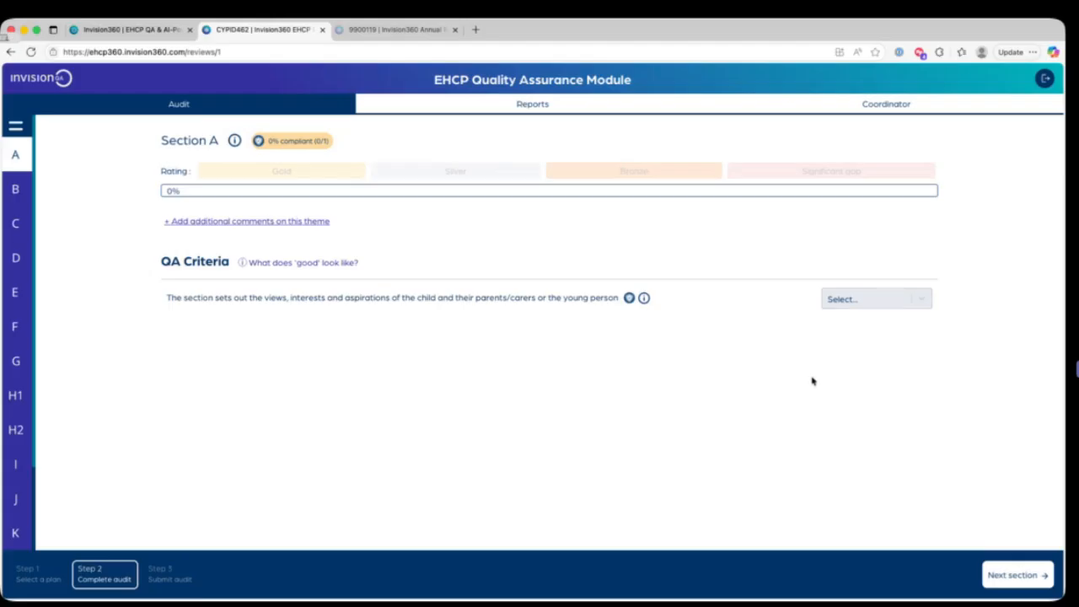
Step: Rate Section A's first criterion as met, seeing the C/YP as an individual as not met, and positive overview and clear C/YP views as met
click(882, 302)
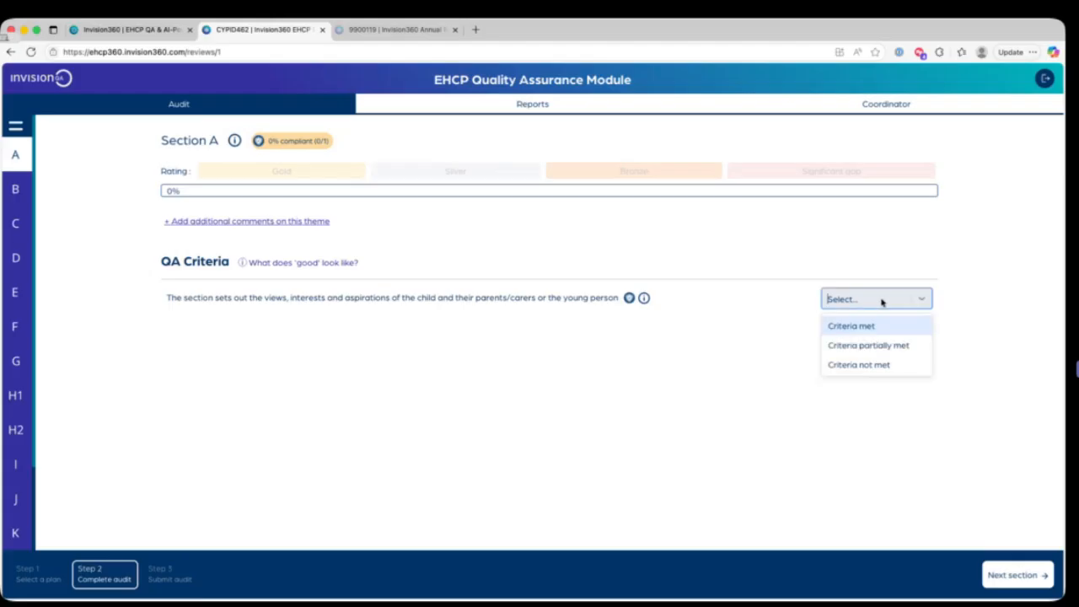
click(869, 331)
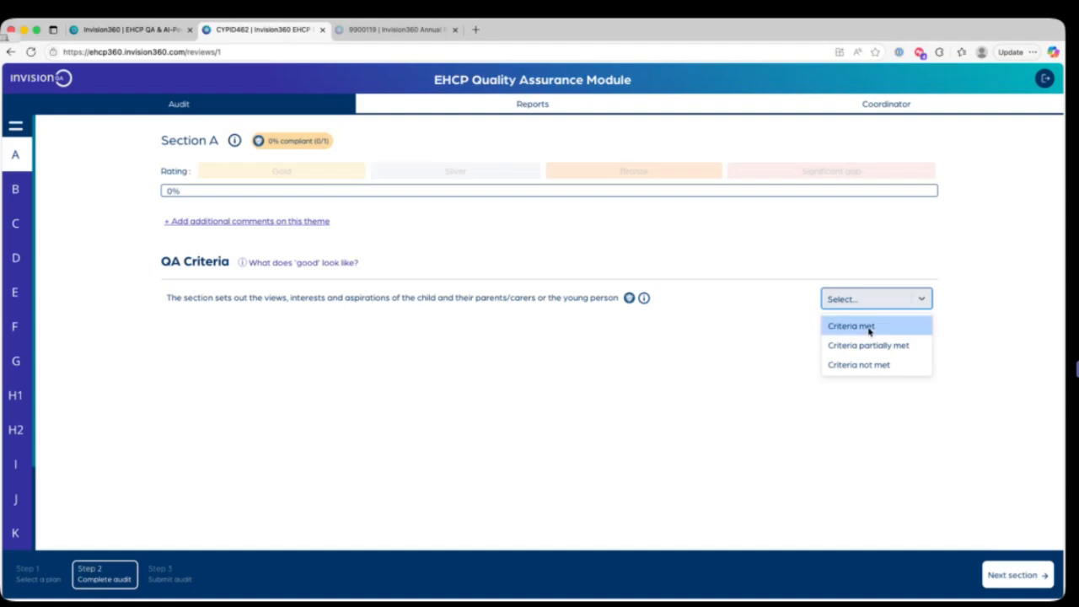
click(873, 338)
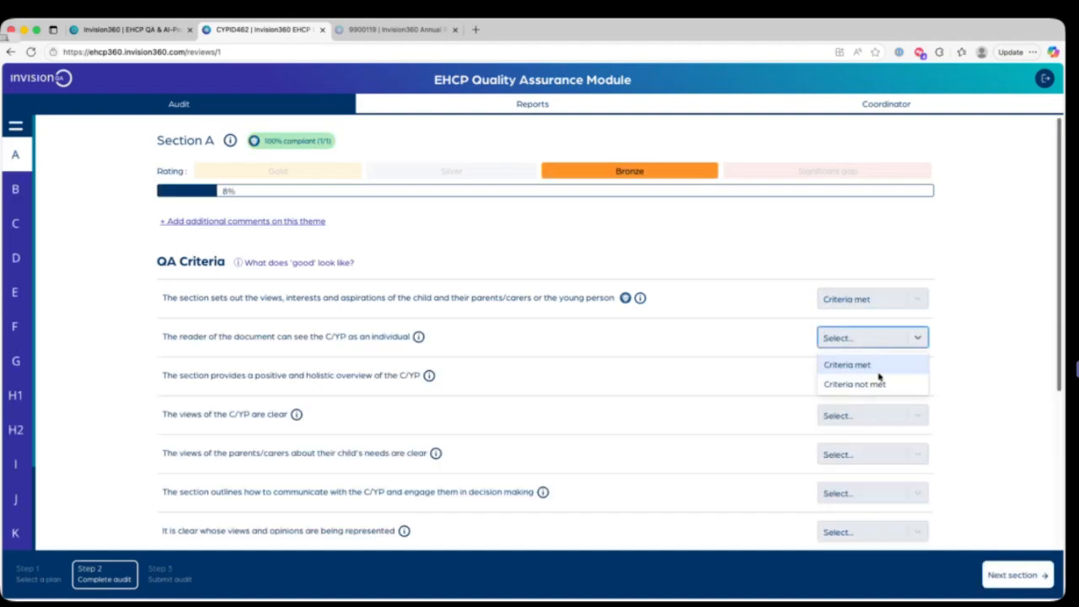
click(877, 382)
click(876, 379)
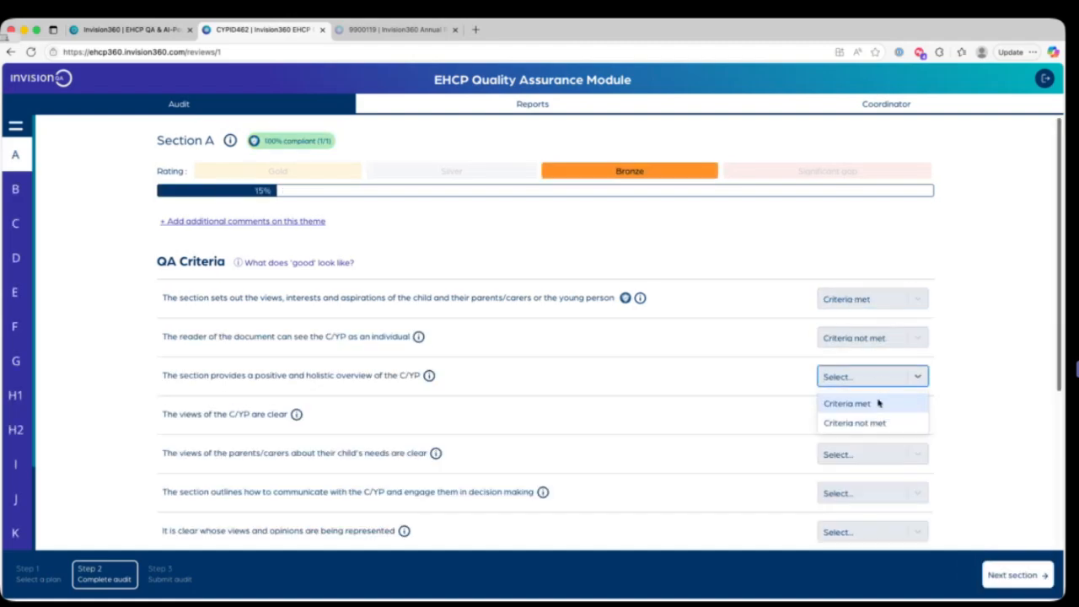
click(877, 407)
click(877, 413)
click(871, 445)
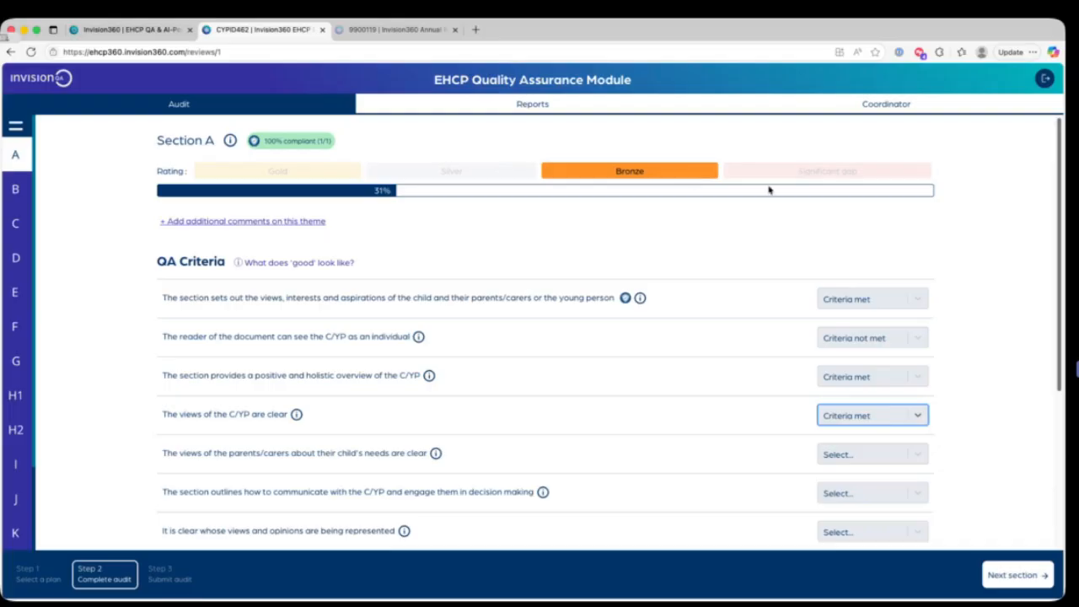
Step: Rate the clarity of parents/carers' views as met, communication and decision-making engagement as not met, and whose views are represented as met
scroll(908, 337, down, 3)
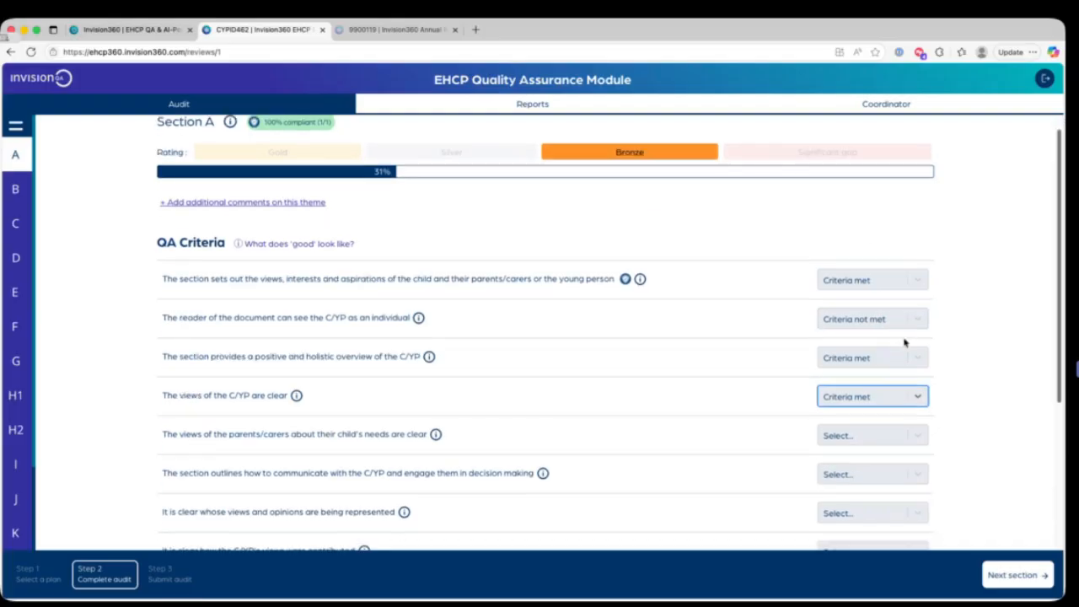
click(887, 388)
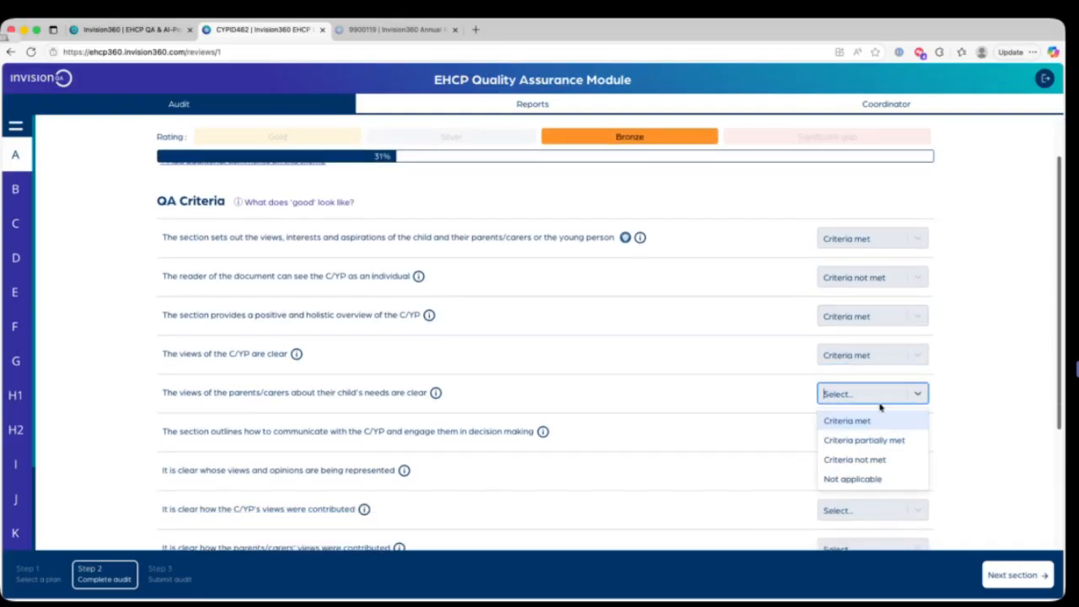
click(877, 416)
click(875, 430)
click(873, 477)
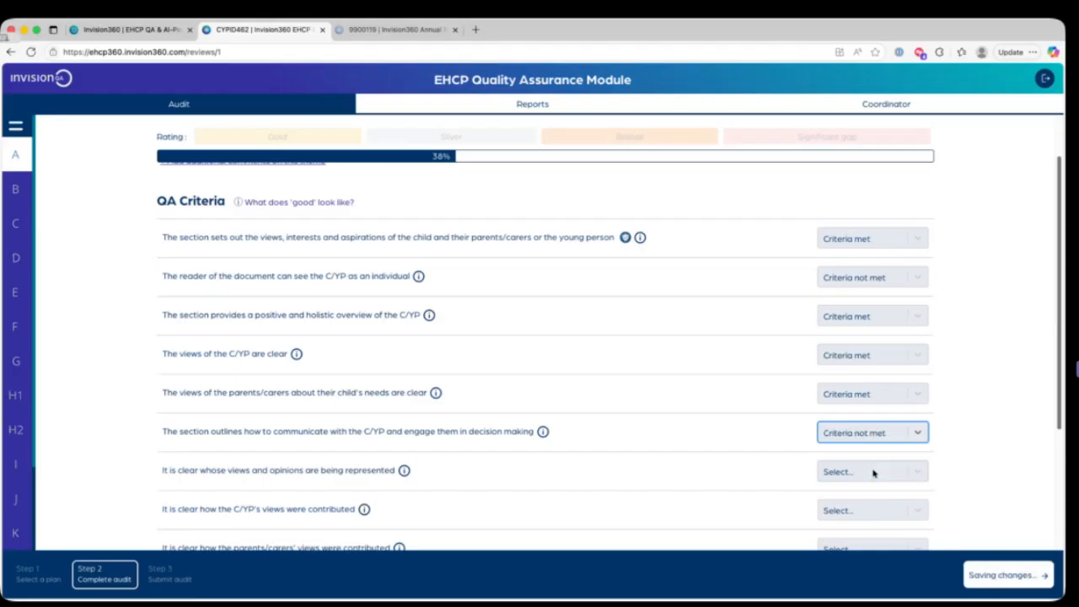
click(872, 471)
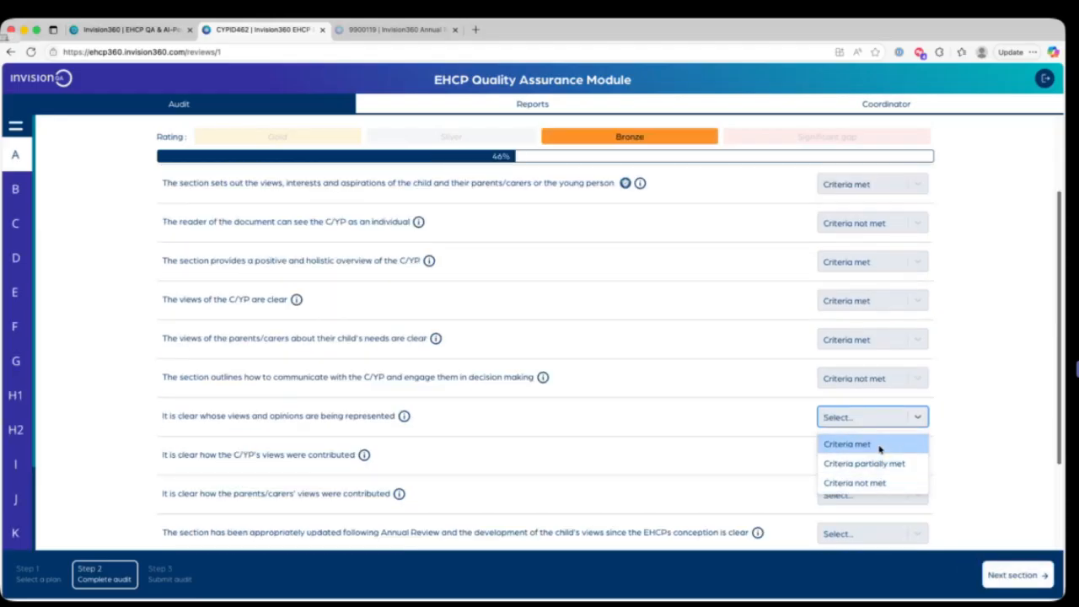
click(877, 443)
Step: Rate how the C/YP's views and the parents/carers' views were contributed, and the Annual Review update criterion, as Criteria met
click(885, 465)
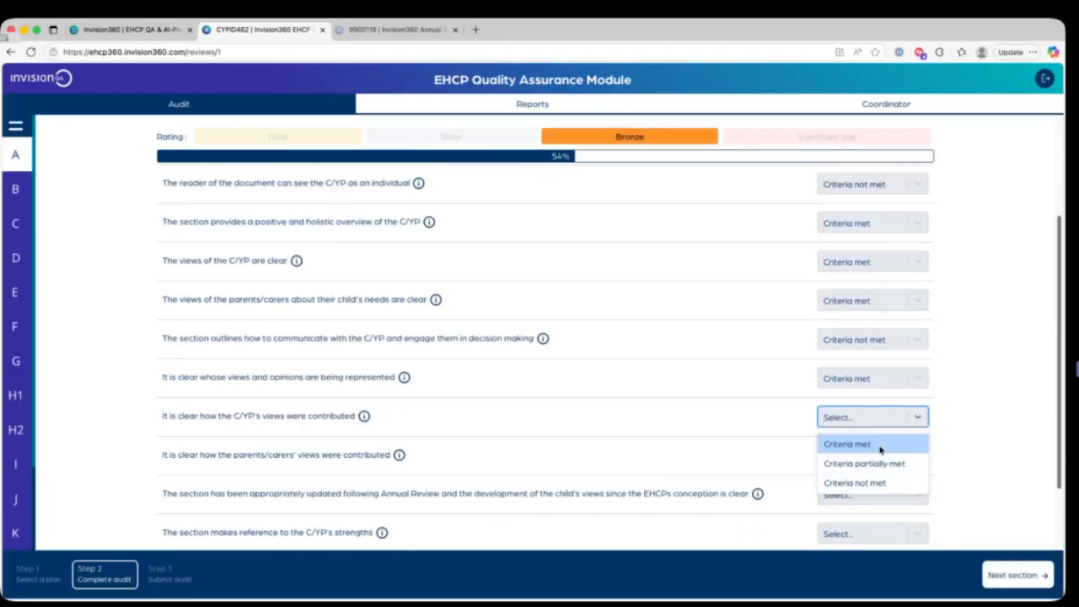
click(881, 443)
click(883, 456)
click(879, 430)
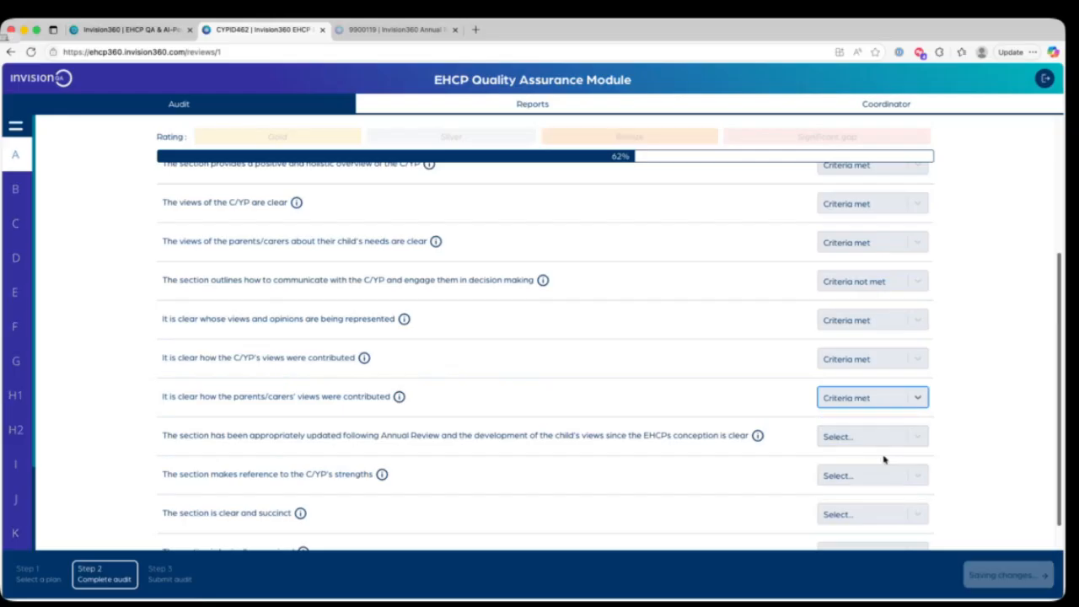
click(882, 438)
click(881, 445)
Step: Rate Section A's criteria on the C/YP's strengths, clarity and succinctness, and logical organisation as Criteria met
click(879, 456)
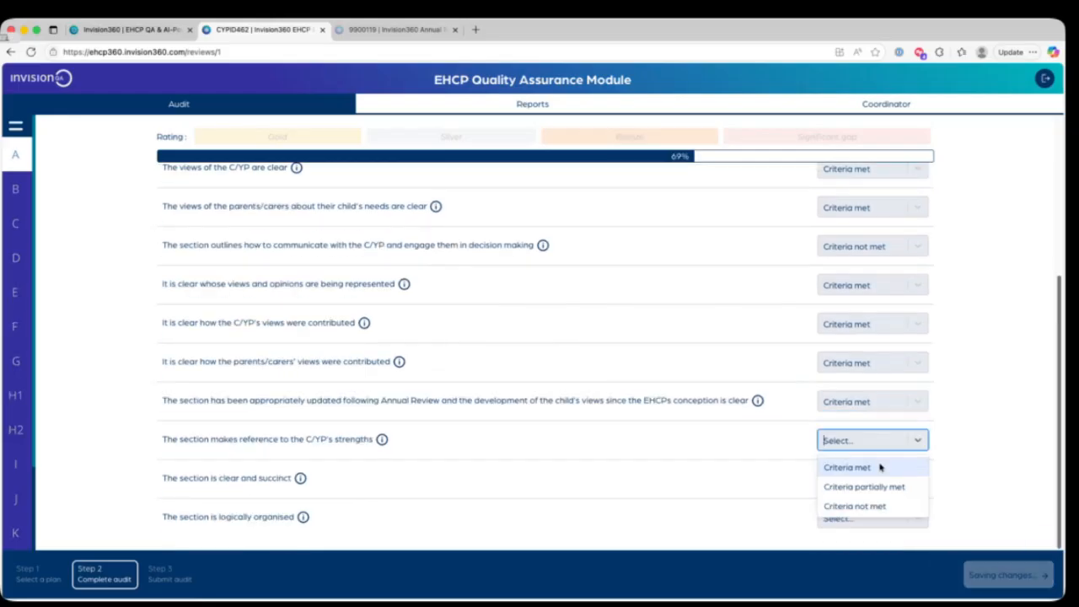
click(881, 468)
click(881, 477)
click(882, 499)
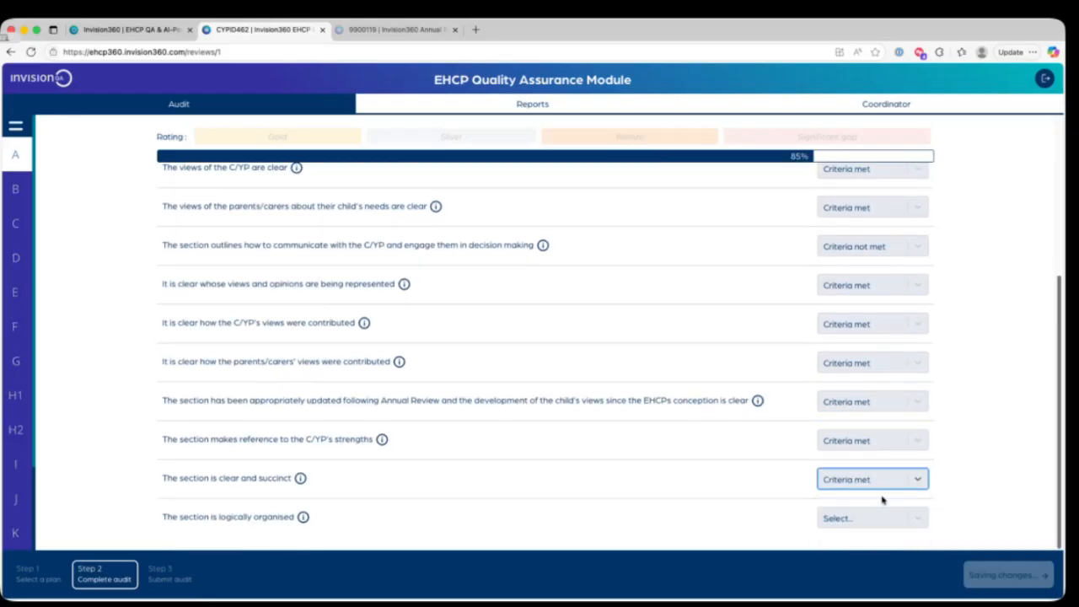
click(881, 511)
click(881, 518)
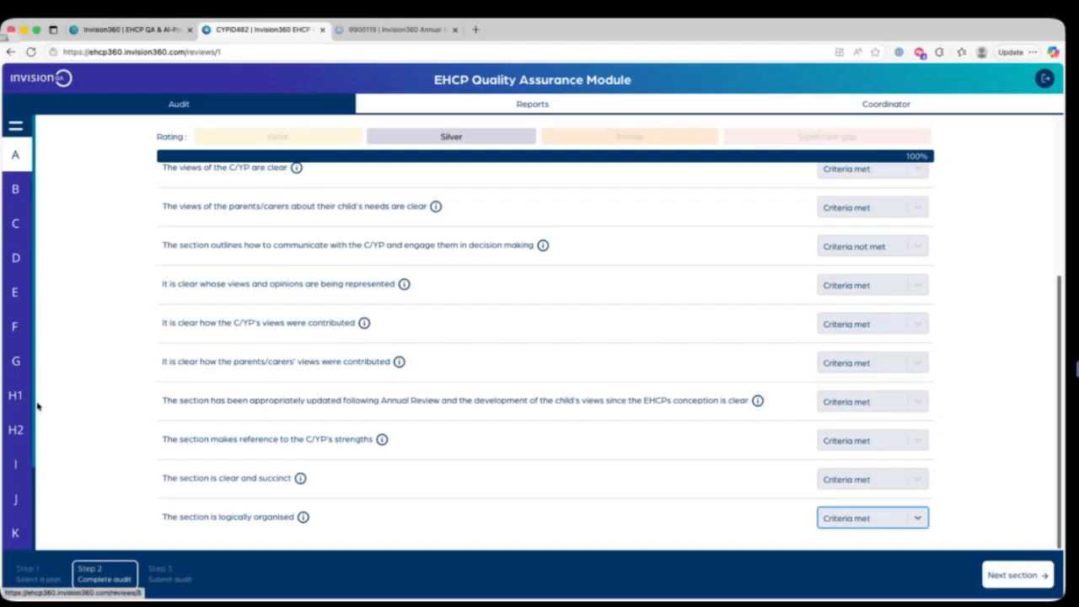
Step: View Section C of the EHCP audit and Theme 1. Timeliness & Quality in the AR Audit Module
click(17, 225)
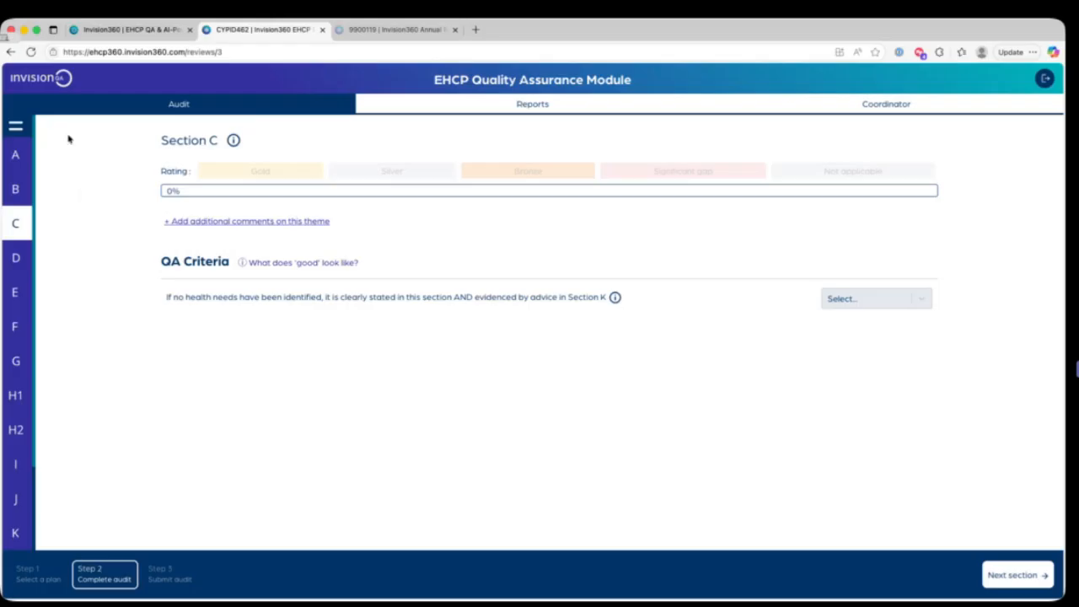
scroll(32, 363, down, 3)
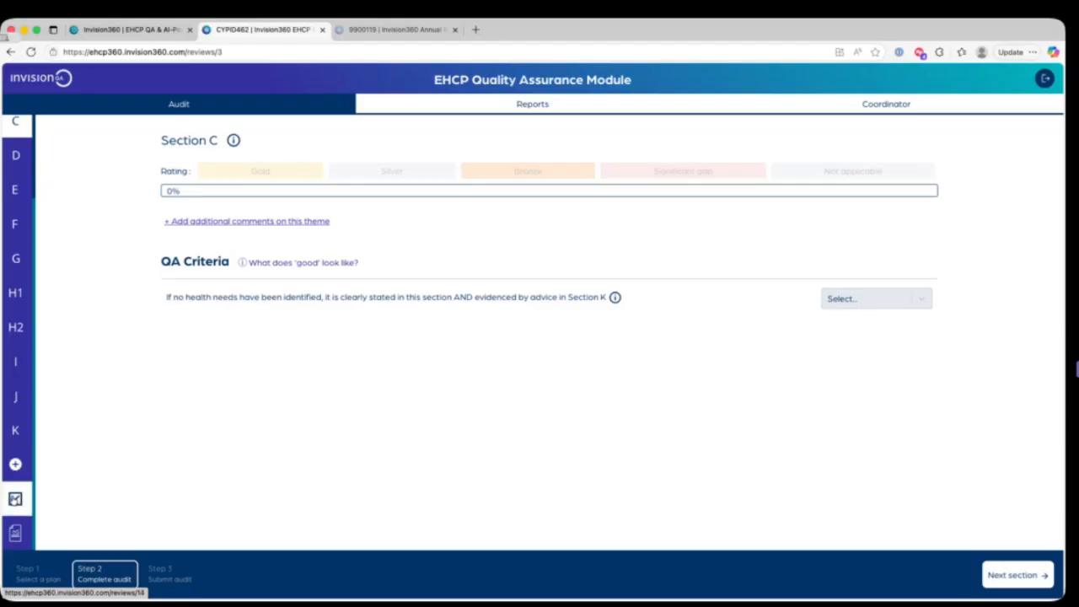
click(439, 29)
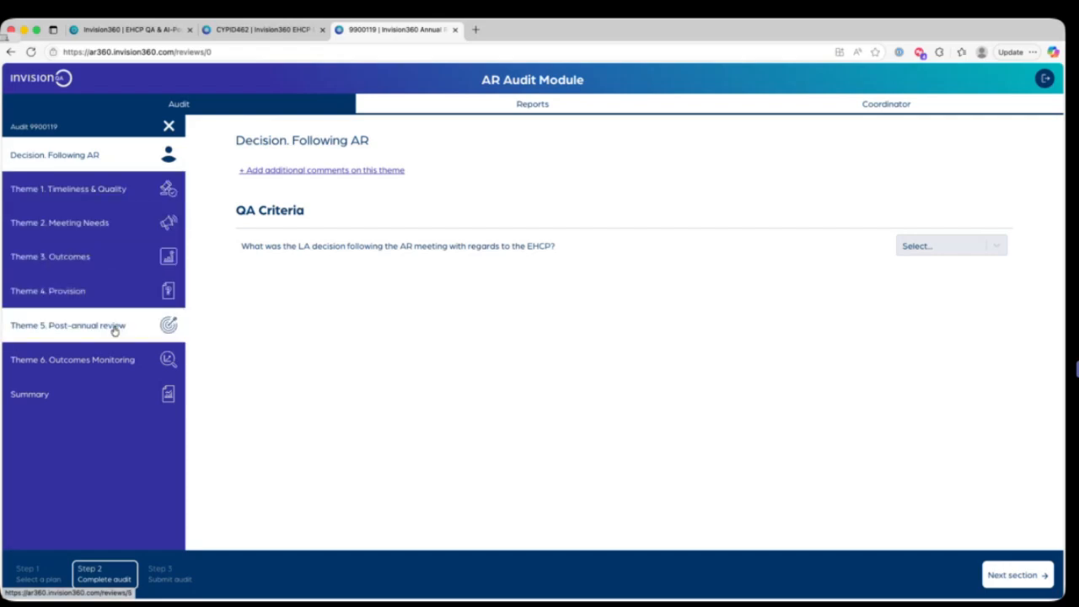
click(128, 184)
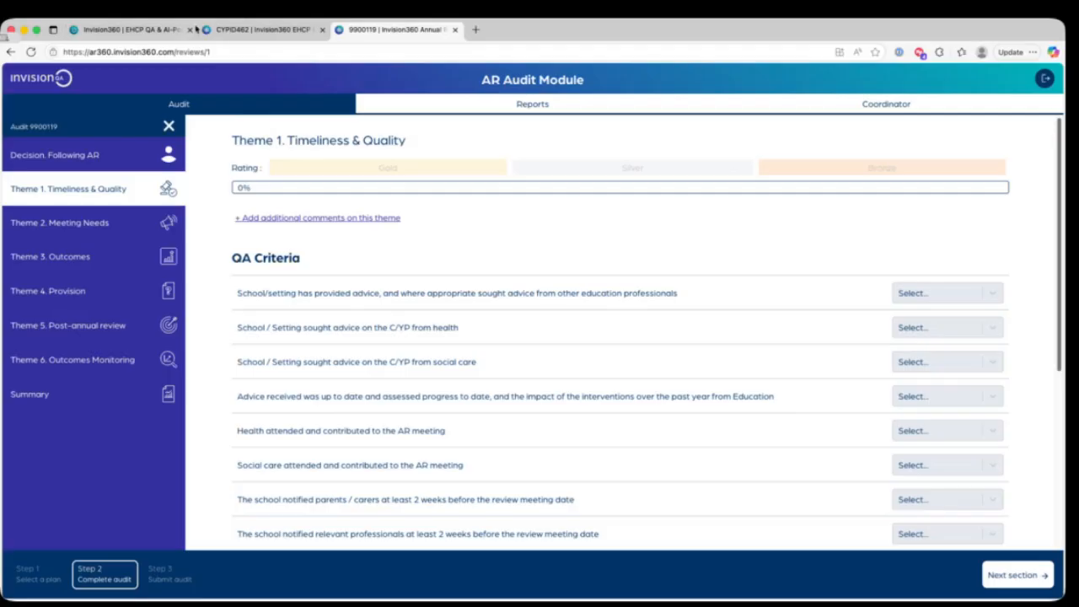
Step: Return to the EHCP Quality Assurance Module and leave the current audit, confirming the exit
click(228, 30)
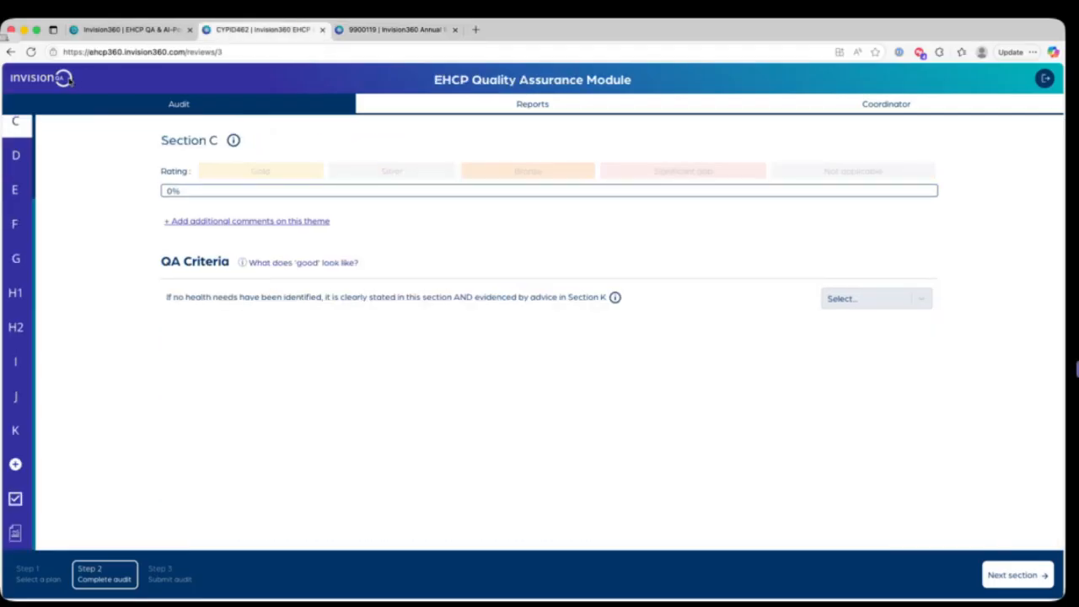
click(166, 104)
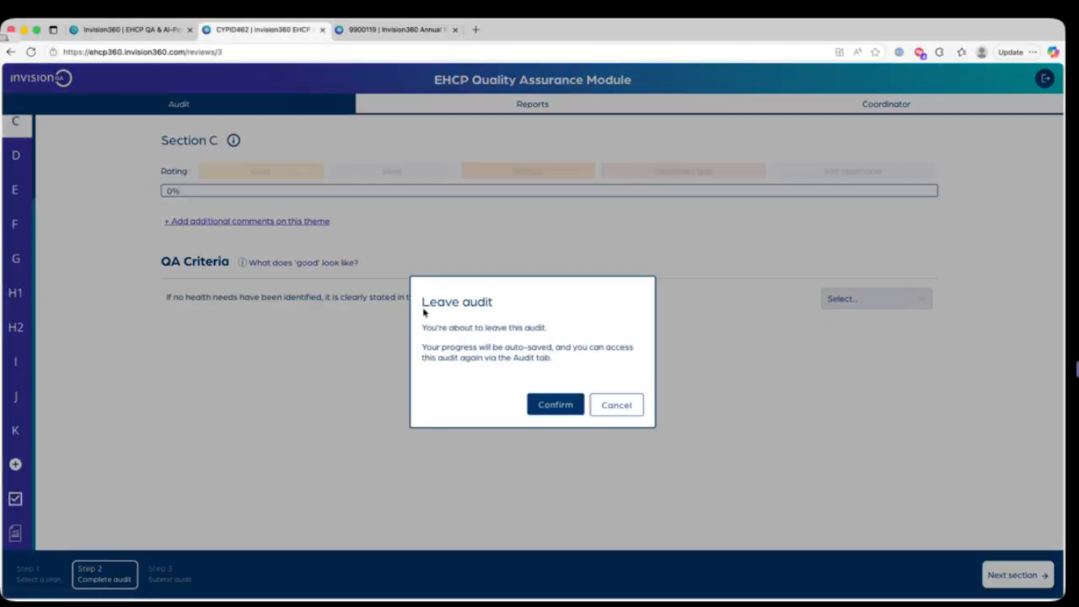
click(564, 405)
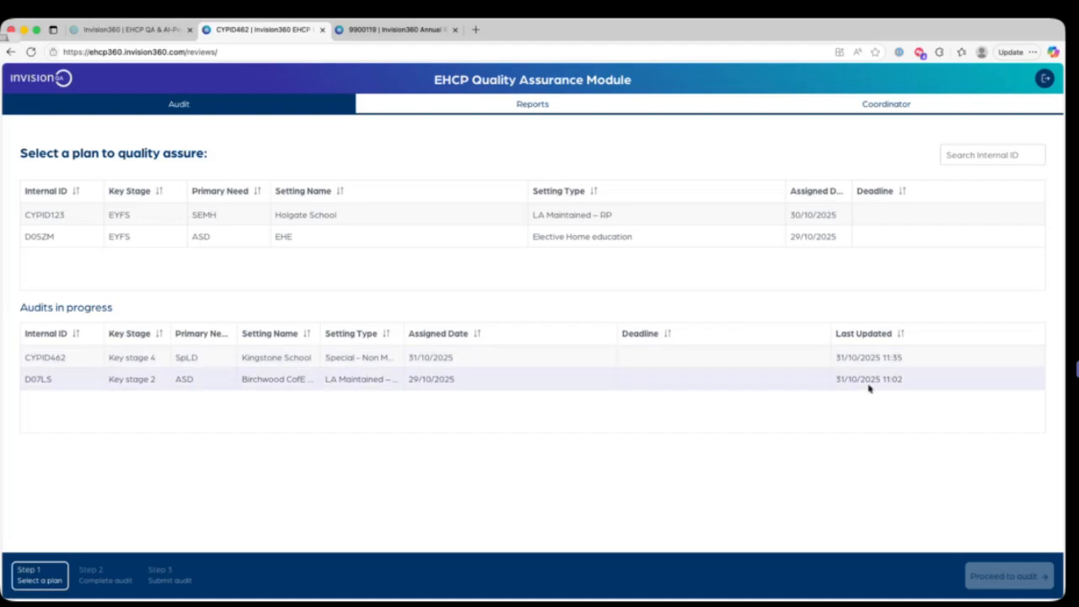
Step: Open the in-progress Key stage 2 audit for the Birchwood CofE setting
click(801, 381)
click(1010, 576)
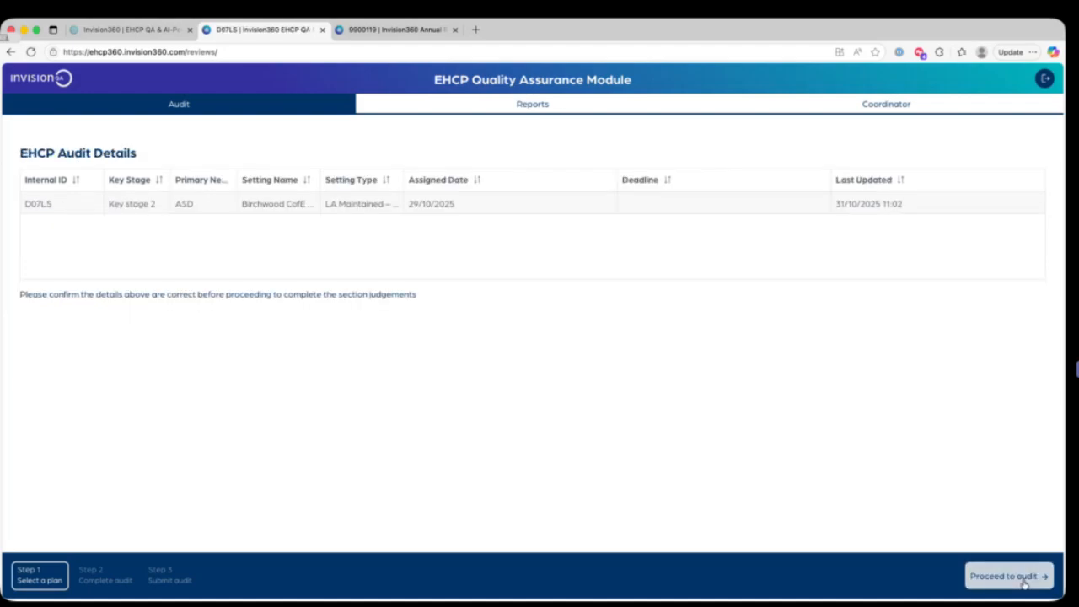
click(1011, 576)
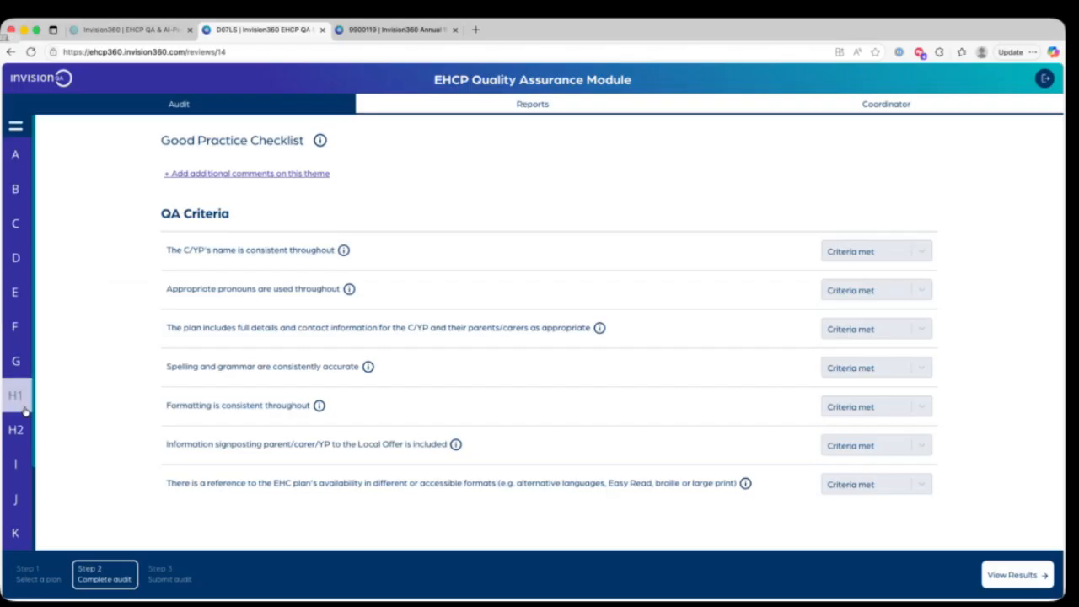
Step: Open the audit's results summary and review the section ratings down to the Strengths of EHCP field, placing the cursor in it
scroll(15, 394, down, 2)
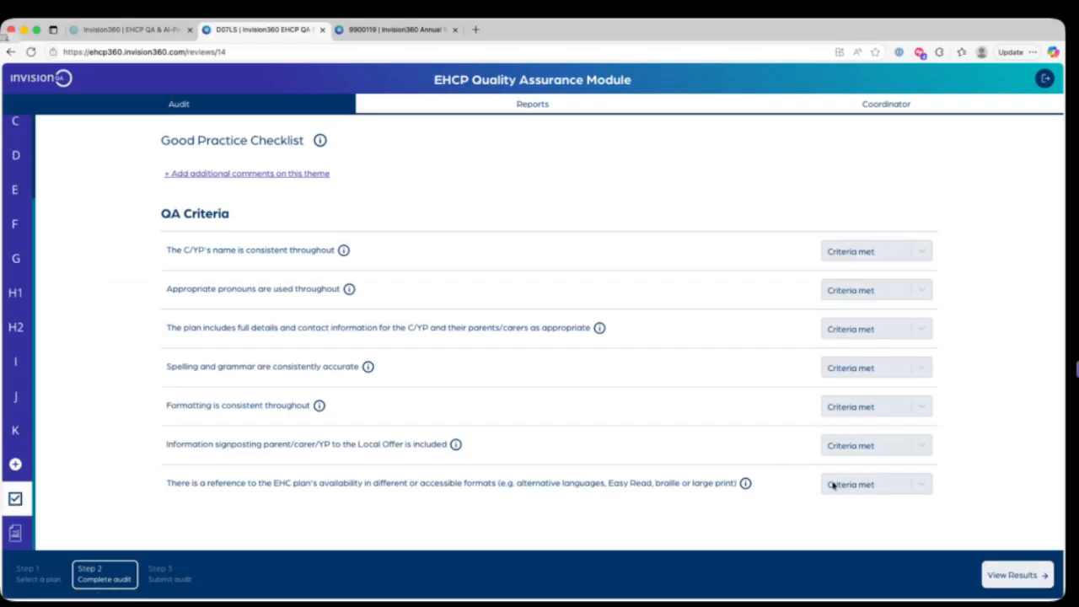
click(1025, 580)
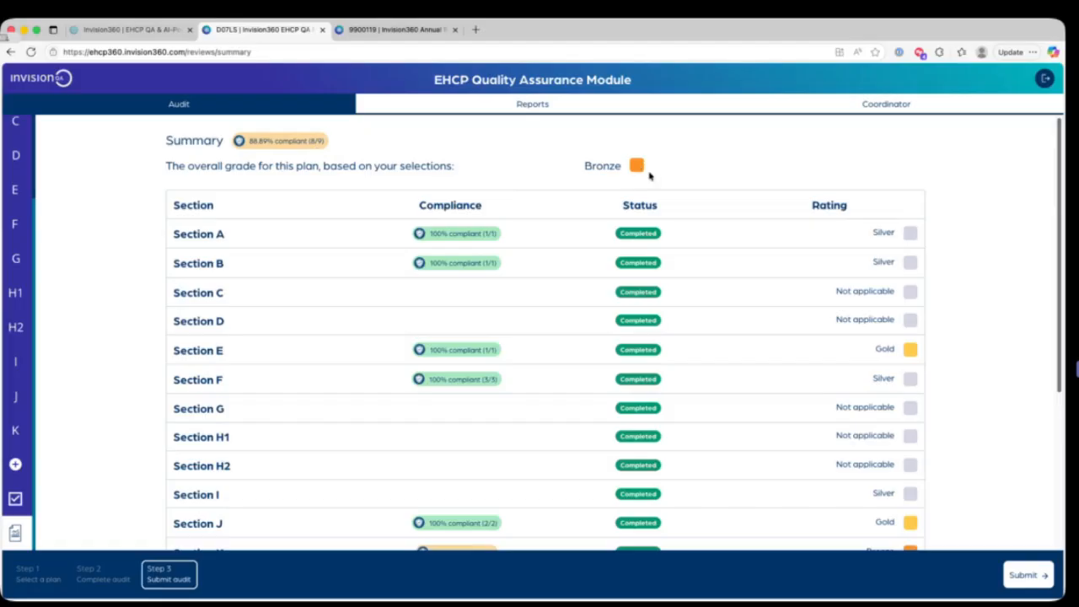
scroll(634, 178, down, 1)
scroll(640, 183, down, 2)
scroll(616, 214, down, 2)
scroll(554, 207, down, 1)
scroll(867, 185, down, 2)
scroll(854, 204, down, 5)
scroll(801, 203, down, 3)
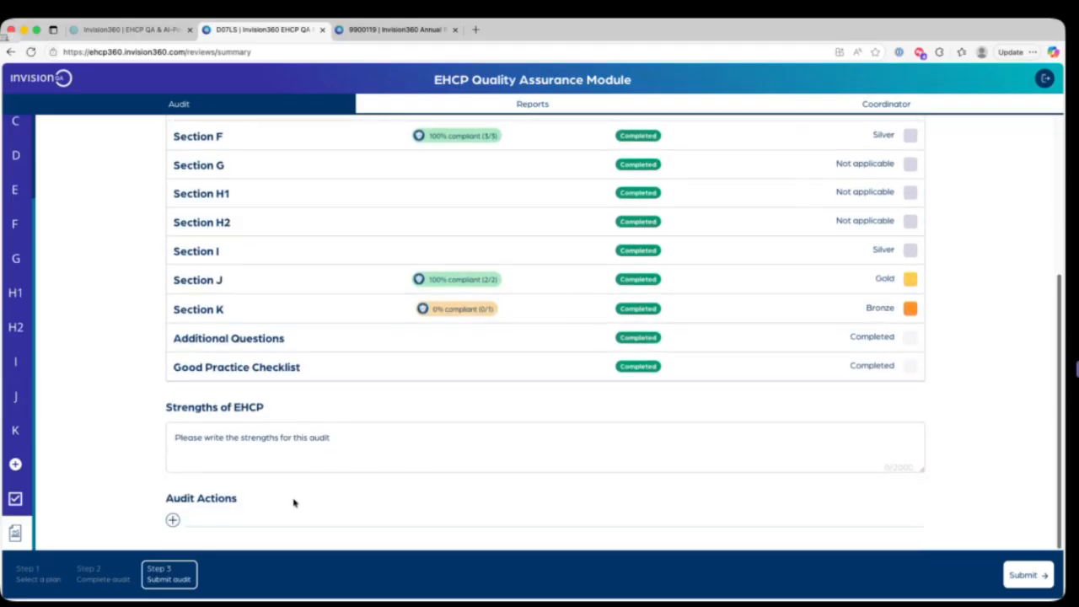
click(264, 457)
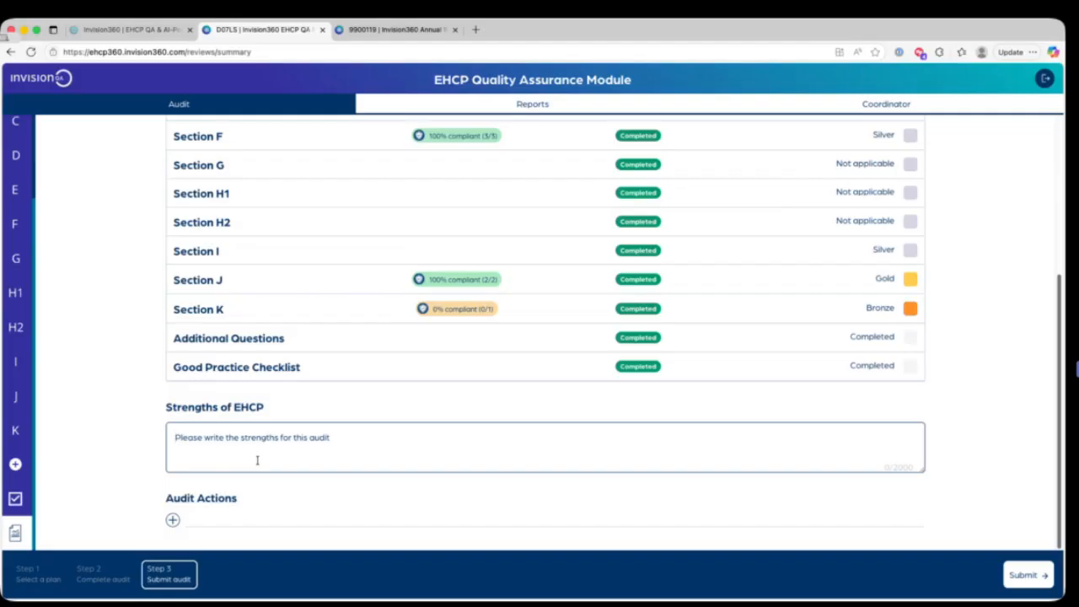
Step: Add an audit action reading "action 1" under Audit Actions
click(251, 512)
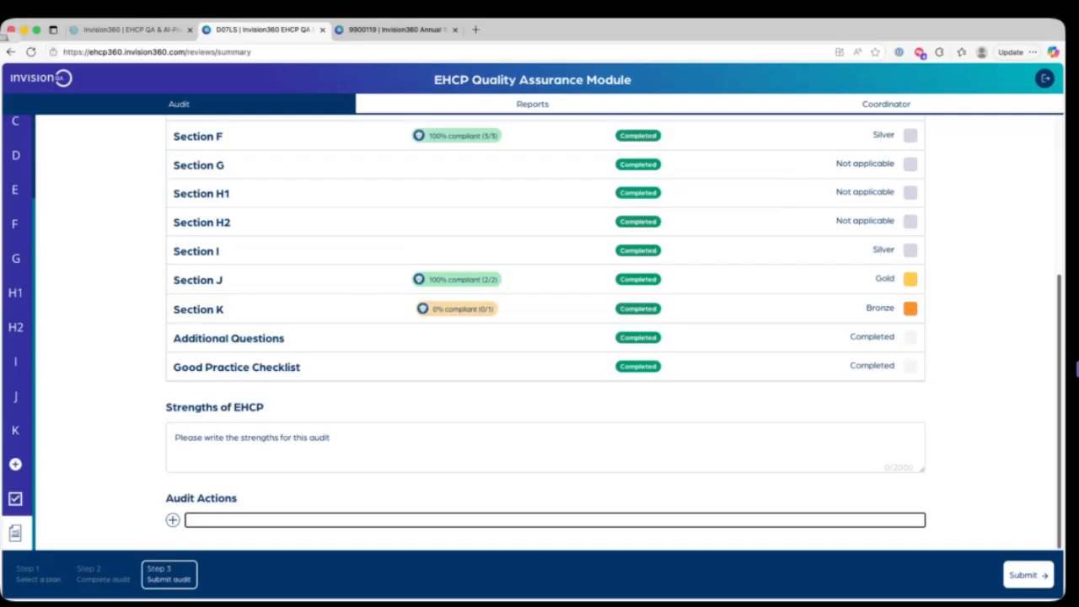
text(action 1)
key(Return)
Step: Enter "strengths of this ehcp." as the Strengths of EHCP comment
click(244, 436)
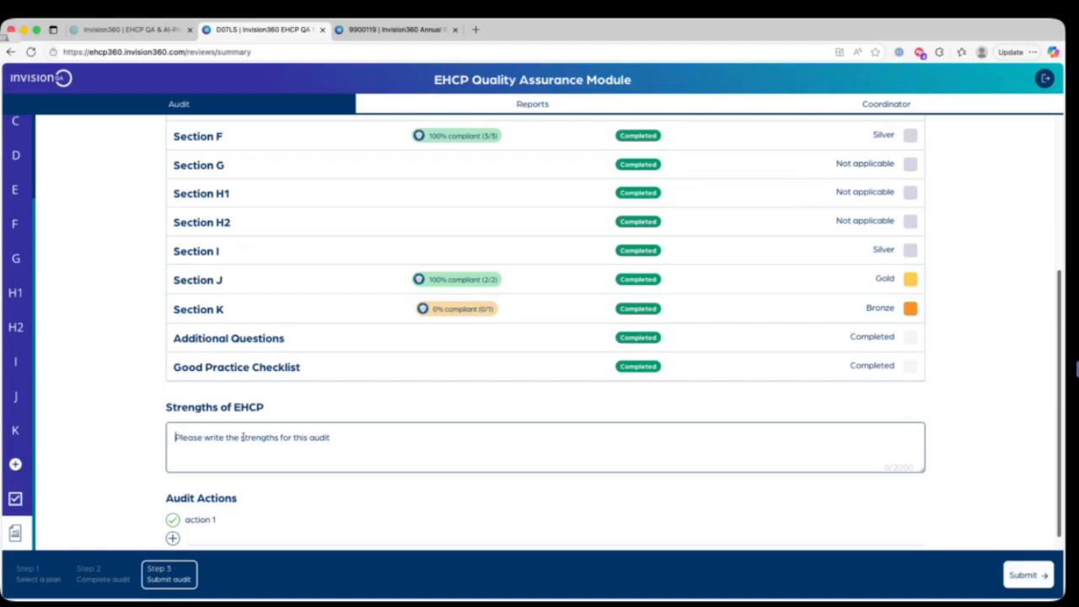
text(strengtyh)
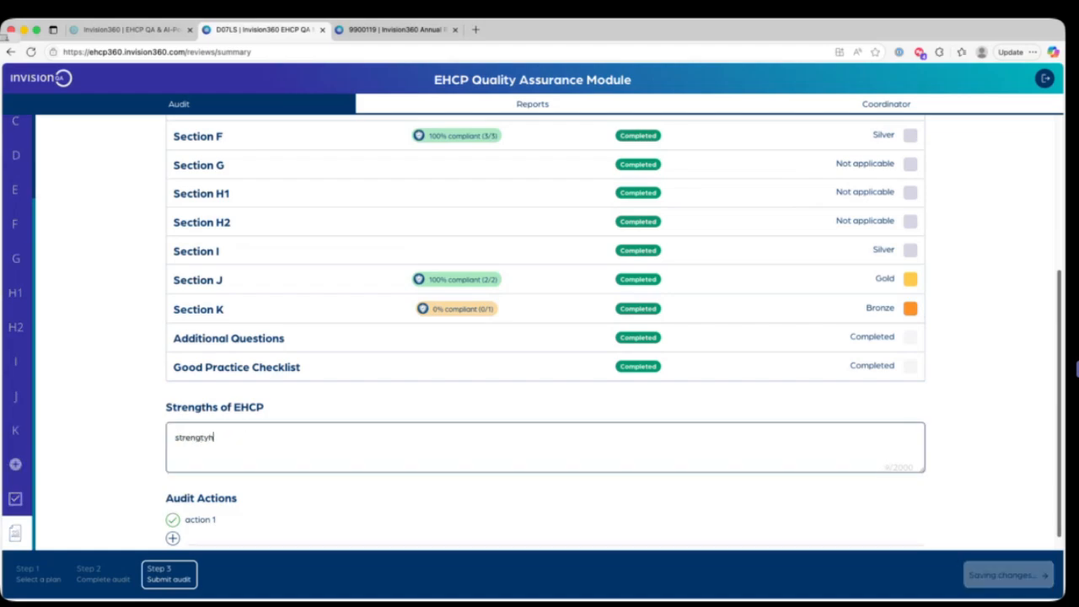
key(BackSpace)
key(BackSpace)
text(hs of thie)
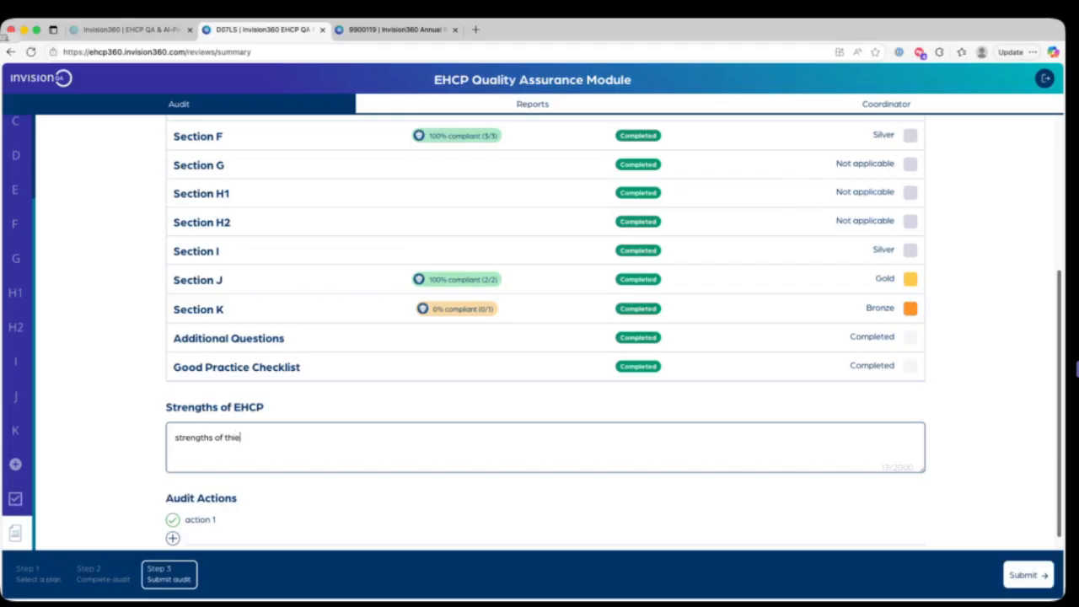
key(BackSpace)
text(s ehcp.)
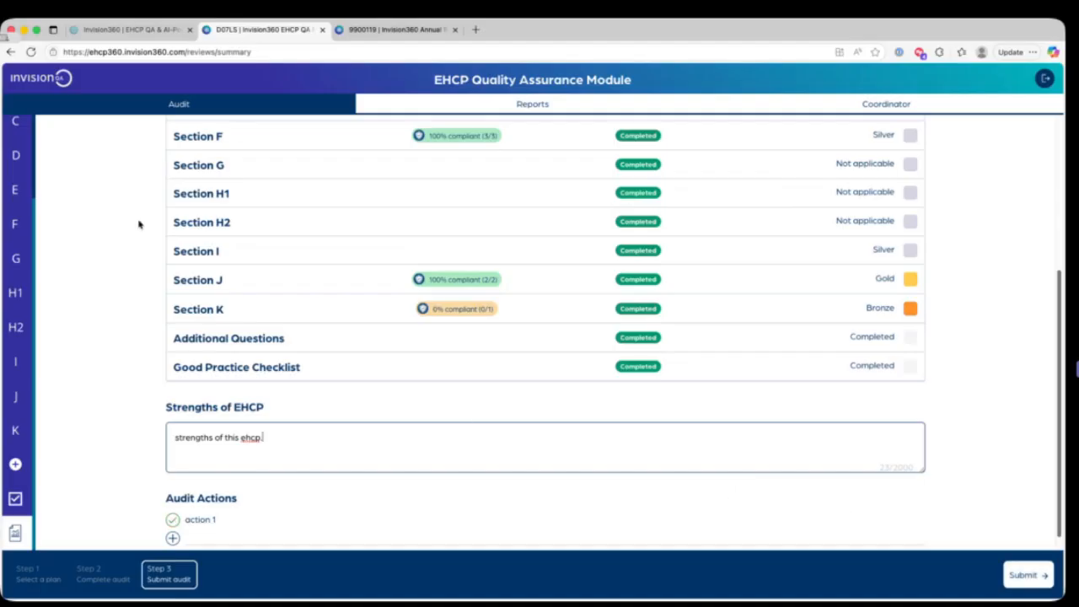
Step: Review the summary's section ratings and revisit Section G and Section H1 of the audit
scroll(229, 251, down, 1)
scroll(230, 251, up, 5)
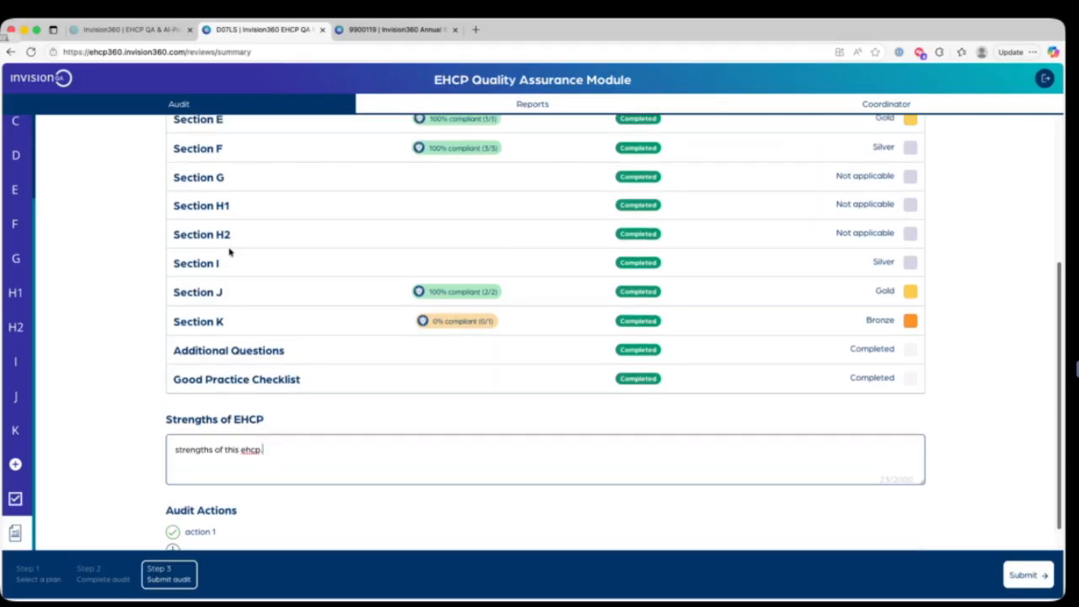
click(16, 258)
click(23, 296)
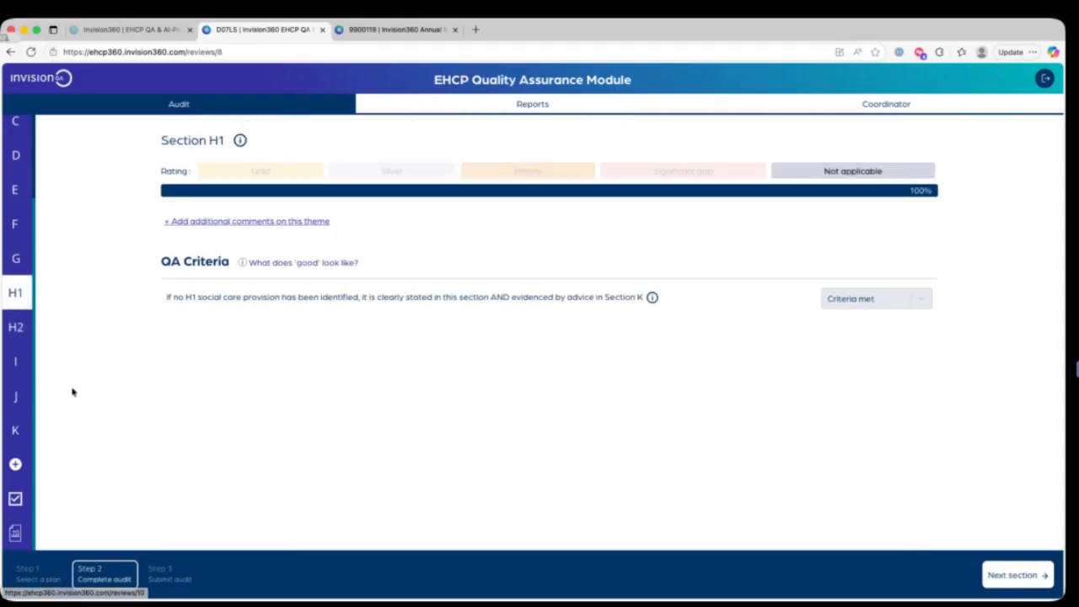
Step: Return to the audit summary, submit the completed audit and dismiss the submission confirmation
click(15, 529)
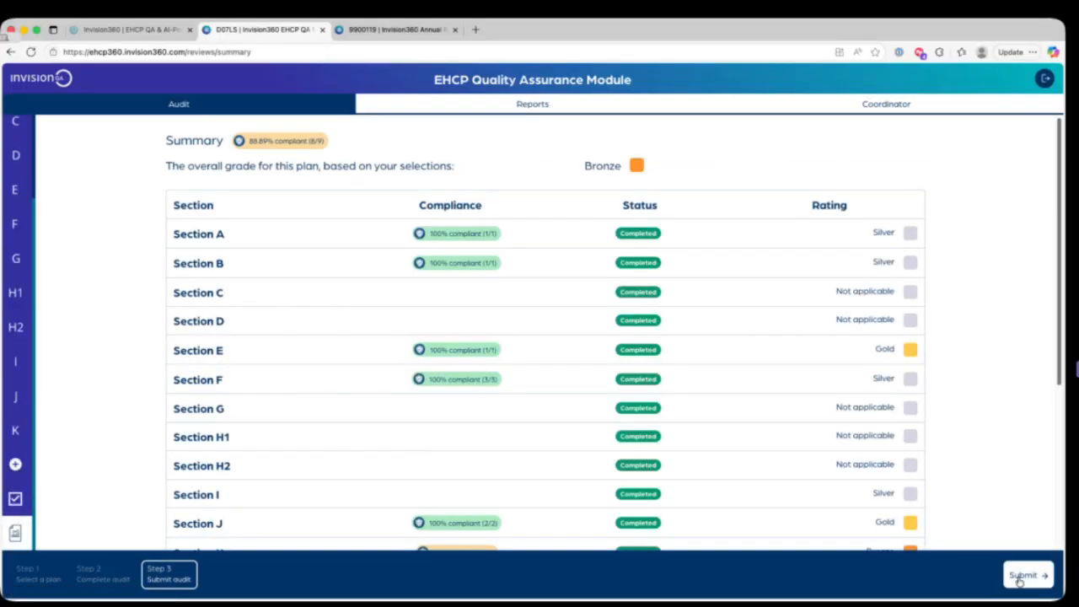
click(1023, 575)
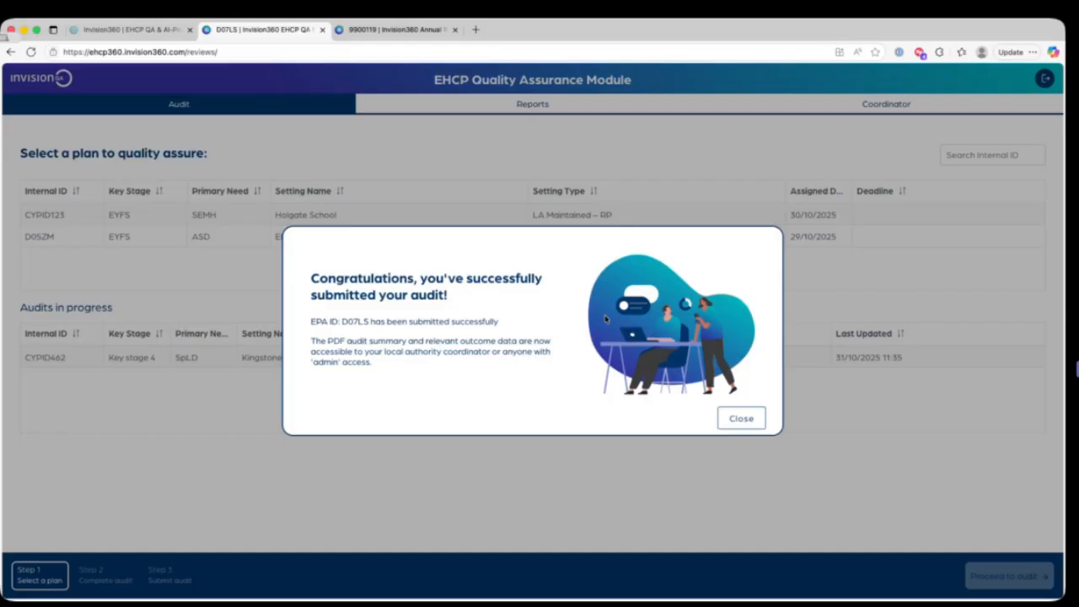
click(740, 420)
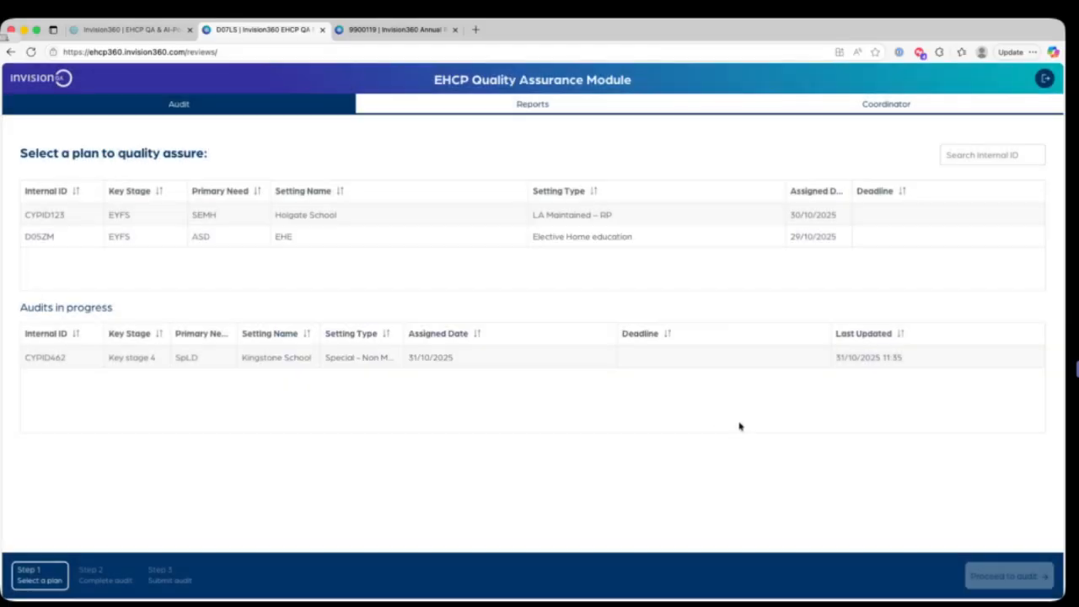